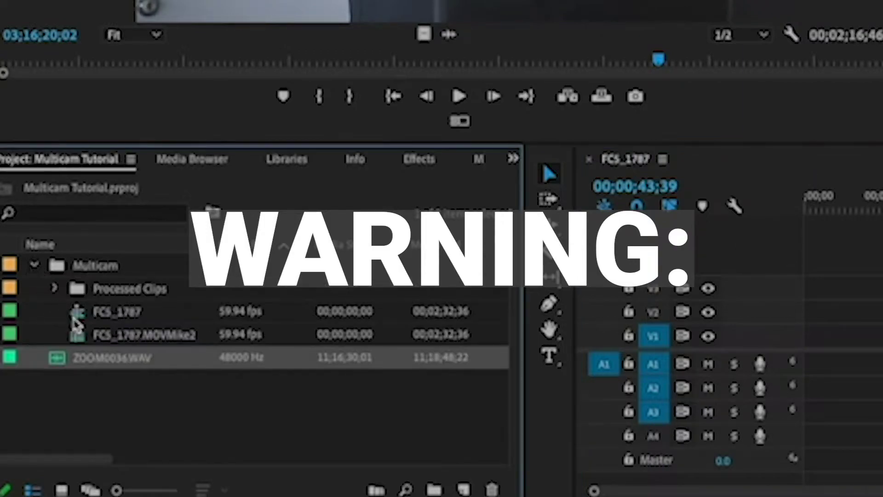
Step: Expand Processed Clips and select FCS_1787.MOV, the 2020-11-18 clip and IMG_4029.MOV to compare 59.94/60 fps
left_click(54, 288)
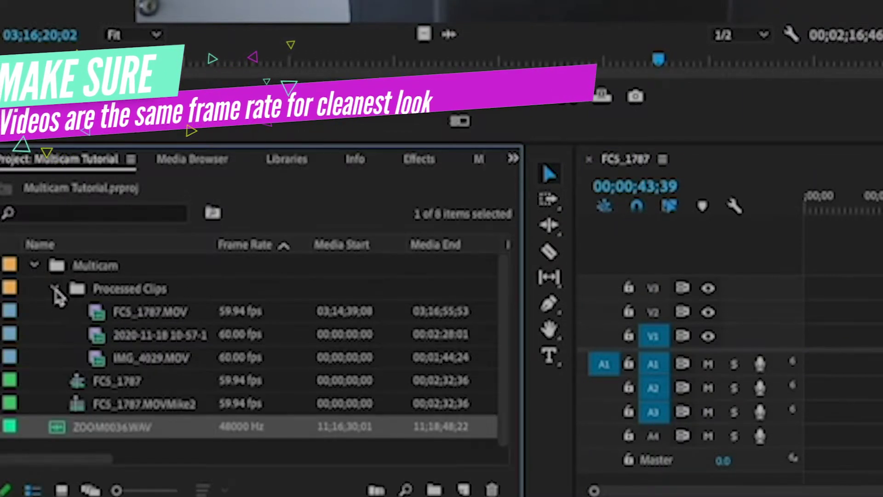
left_click(225, 317)
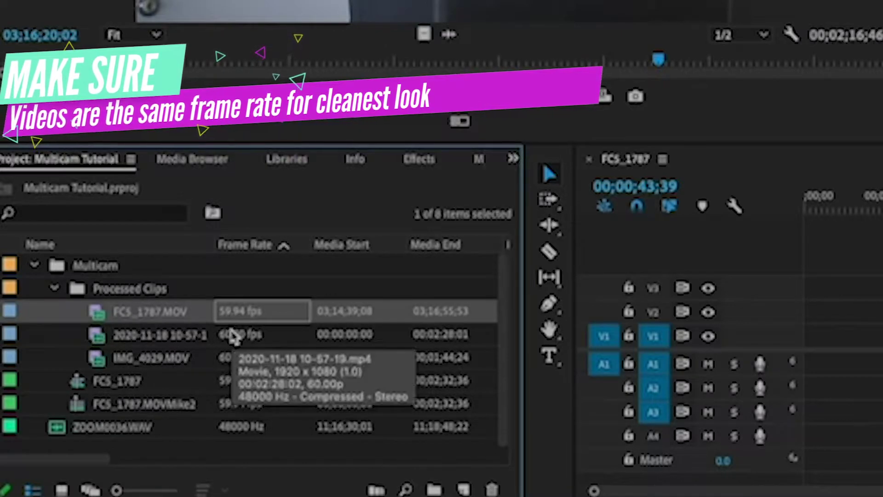
left_click(232, 334, "shift")
left_click(227, 352, "shift")
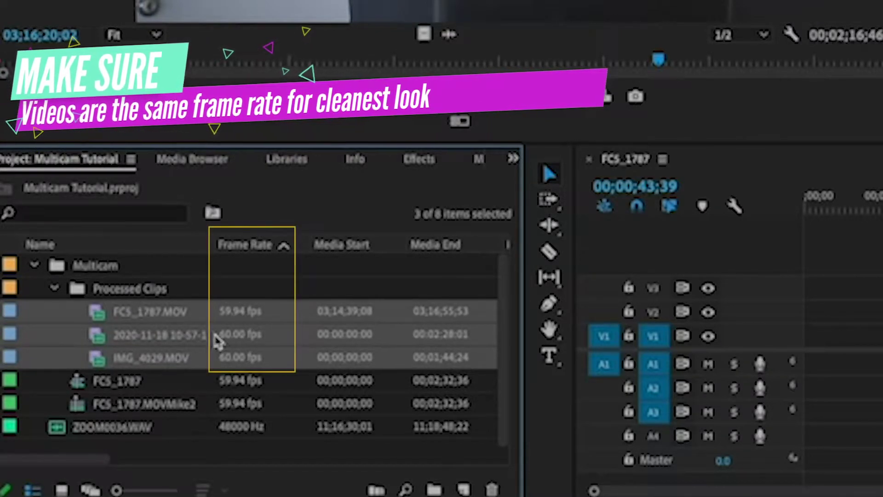
mouse_move(227, 345)
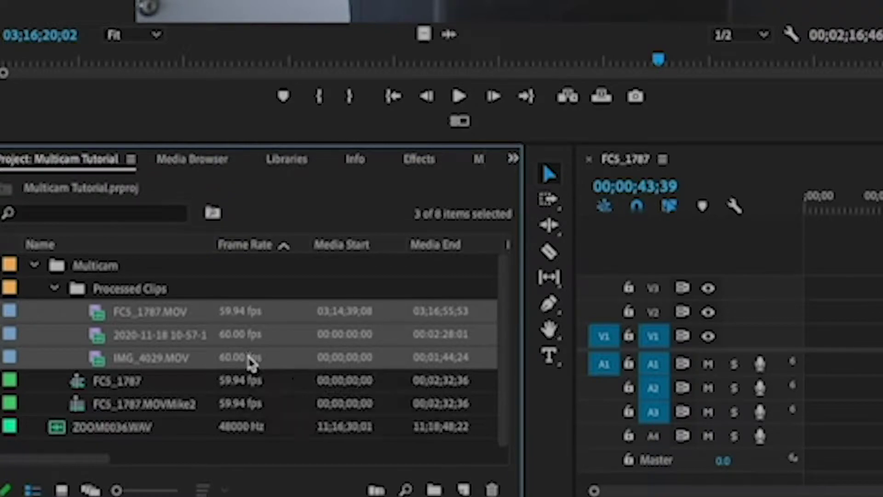
mouse_move(242, 328)
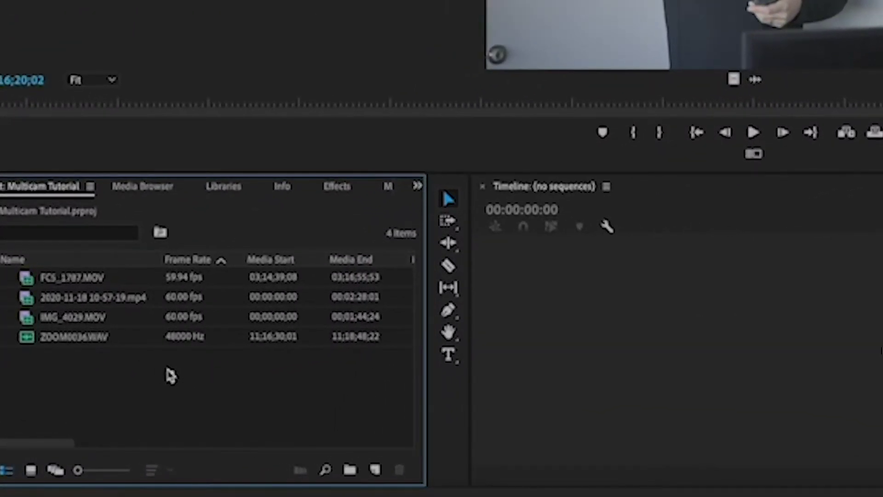
Step: Create a new bin named Multicam
left_click_drag(170, 375, 73, 319)
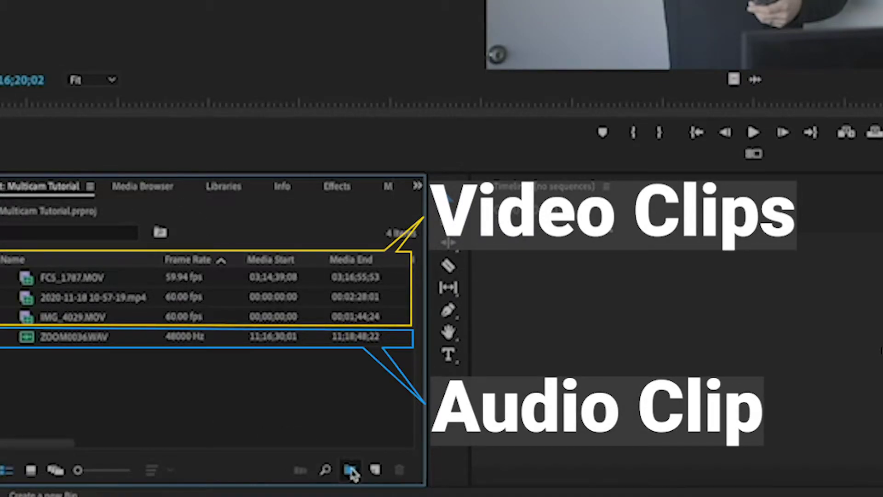
left_click(352, 472)
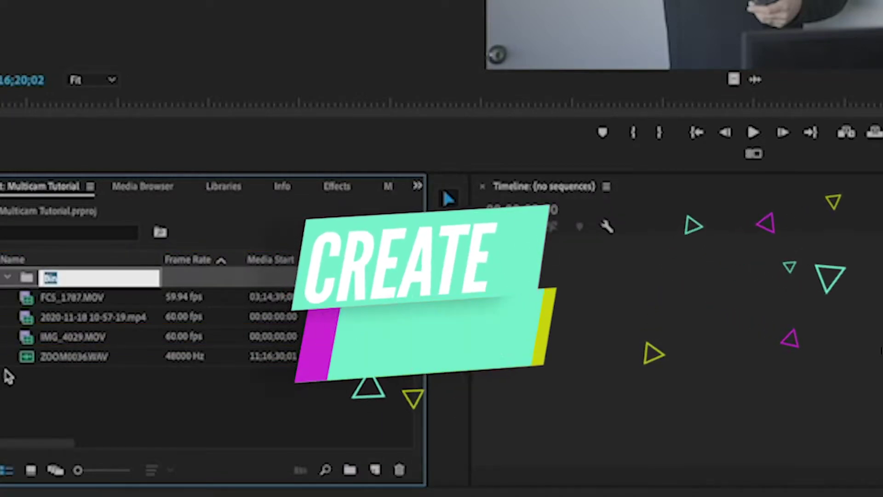
type("Multicam")
key("Tab")
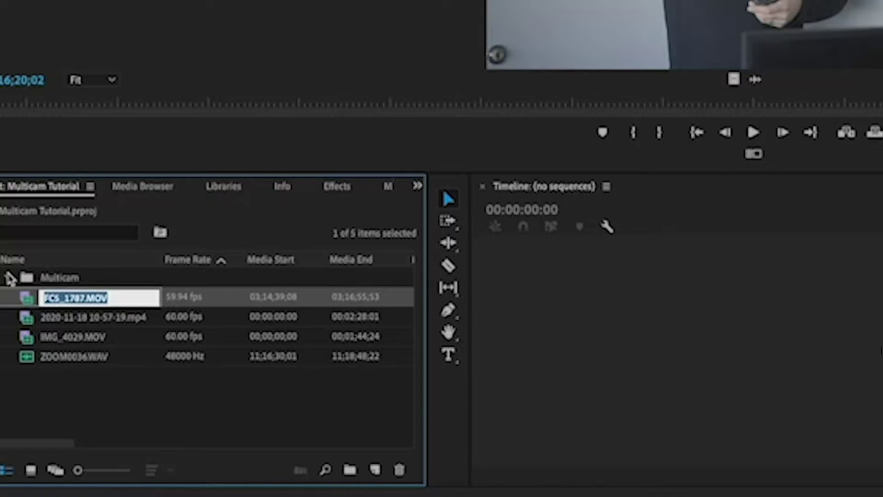
Step: Preview the 2020-11-18 clip, FCS_1787.MOV and IMG_4029.MOV in the Source monitor
left_click(7, 276)
left_click(34, 323)
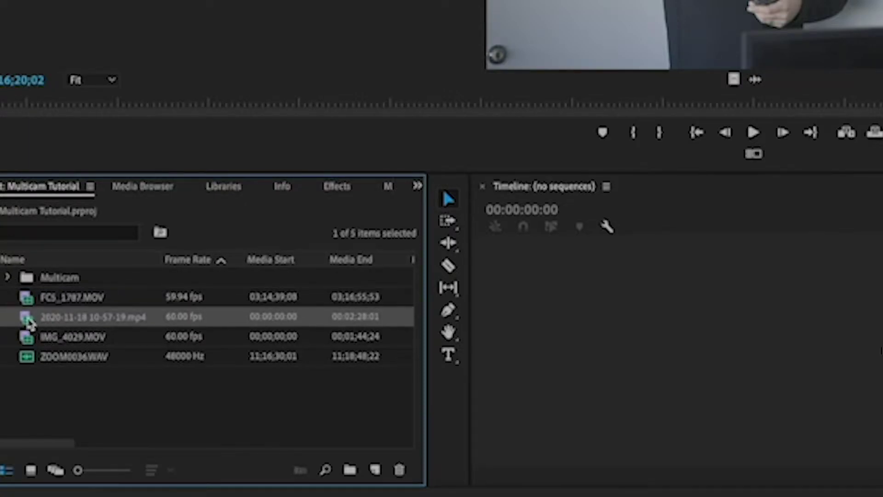
double_click(28, 320)
double_click(27, 299)
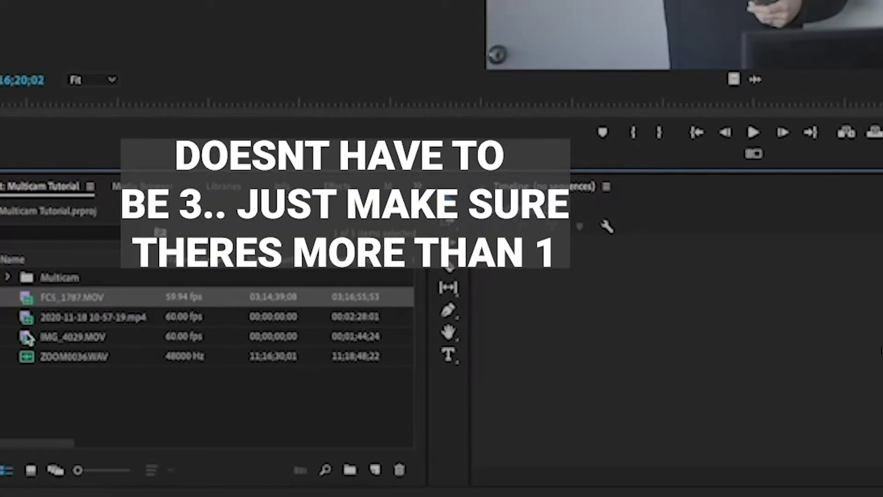
double_click(27, 339)
double_click(24, 318)
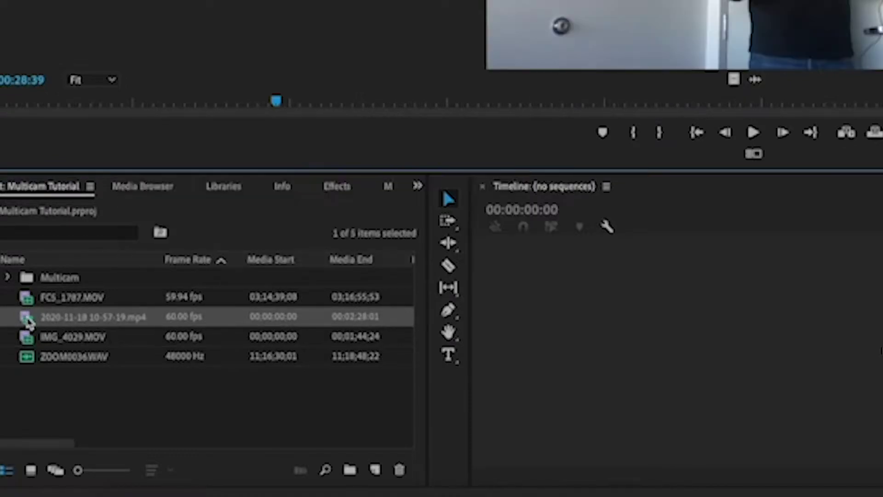
double_click(27, 298)
Step: Move FCS_1787.MOV, the 2020-11-18 clip and IMG_4029.MOV into the Multicam bin, leaving ZOOM0036.WAV outside
left_click(59, 372)
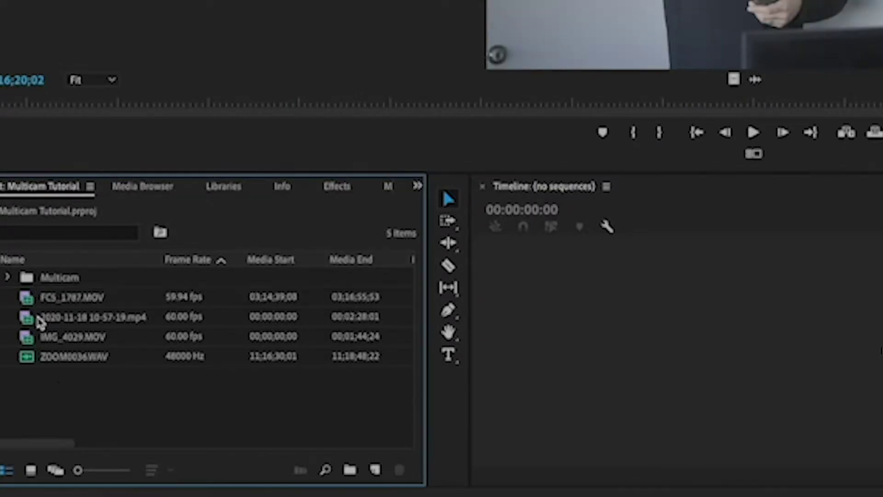
left_click(33, 297)
key("Delete")
left_click(32, 304)
key("Delete")
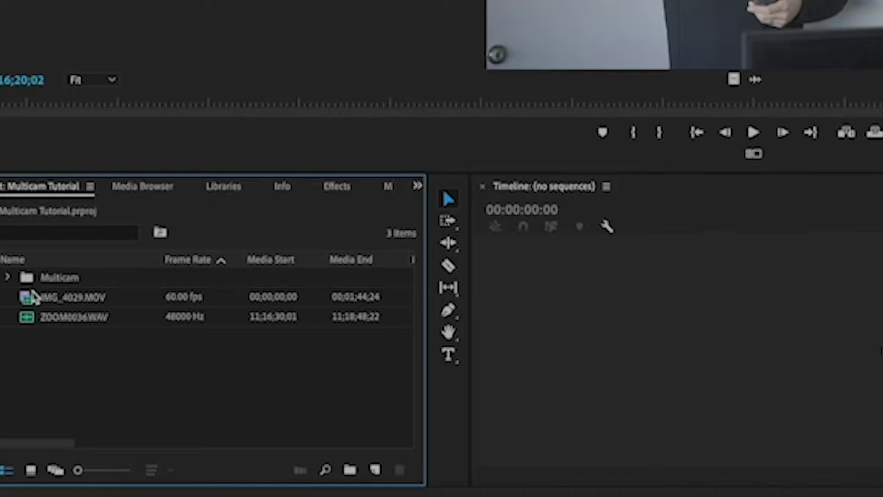
left_click(28, 297)
key("Delete")
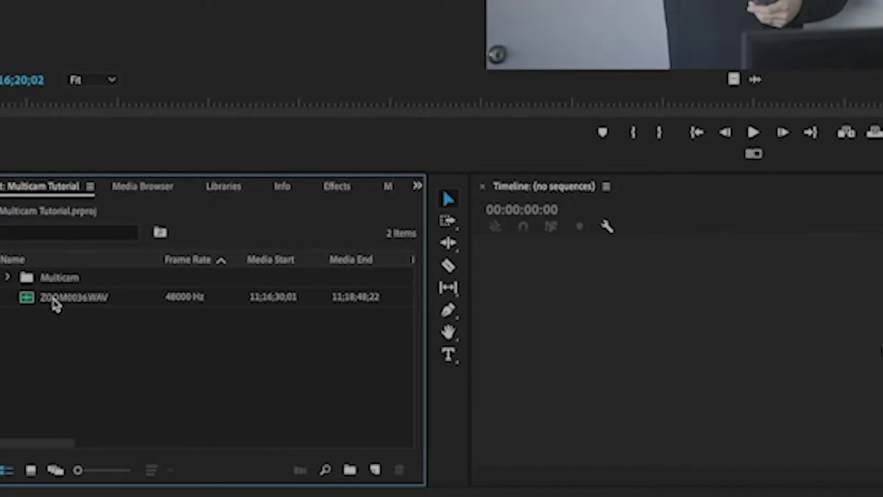
left_click(55, 300)
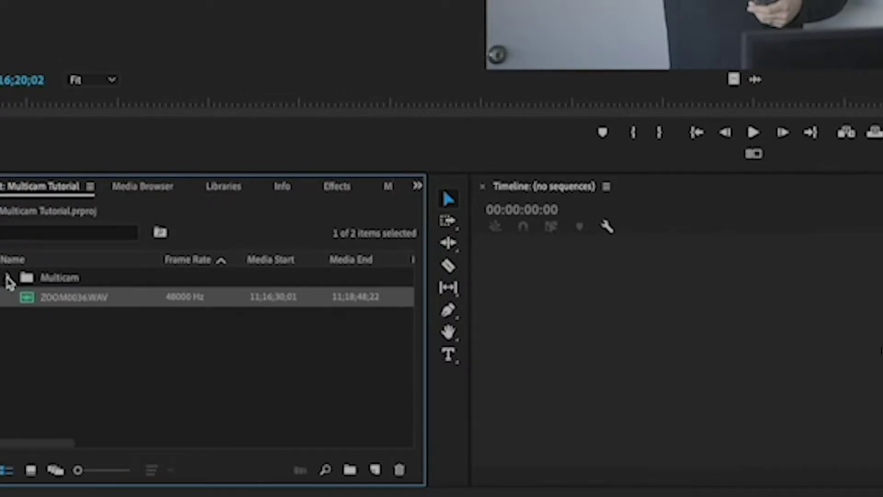
Step: Create a multi-camera source sequence from the three Multicam bin clips, synchronized by Audio
left_click(7, 277)
left_click(69, 373)
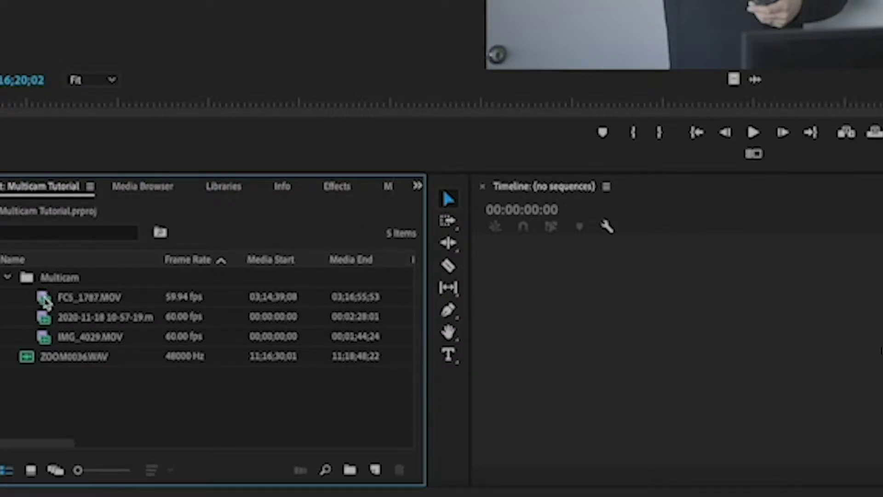
left_click(45, 298)
left_click(53, 335, "shift")
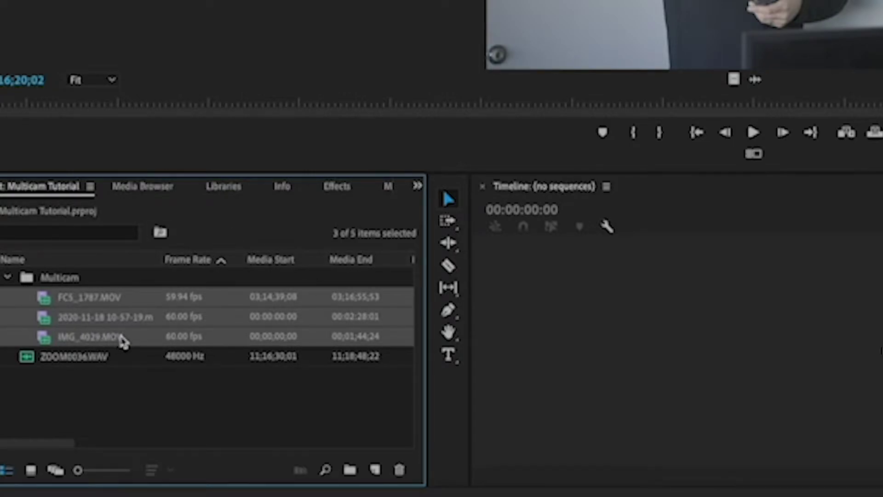
right_click(106, 323)
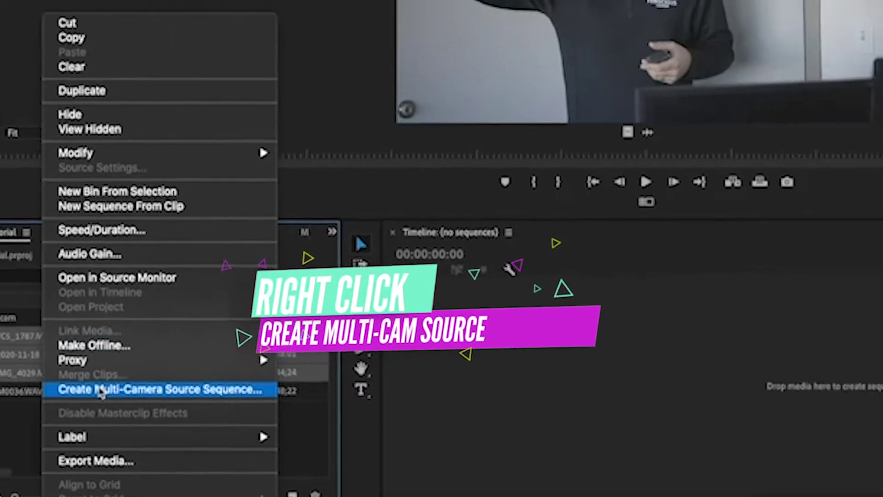
left_click(102, 389)
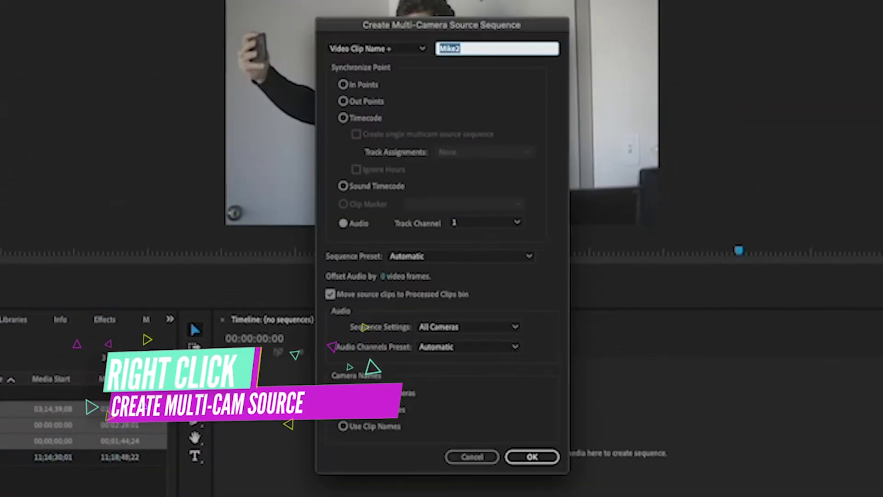
left_click(343, 224)
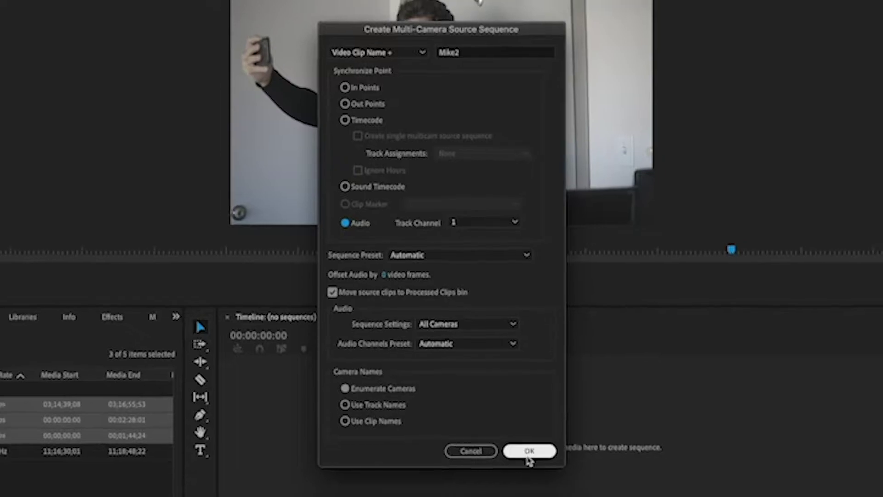
left_click(528, 456)
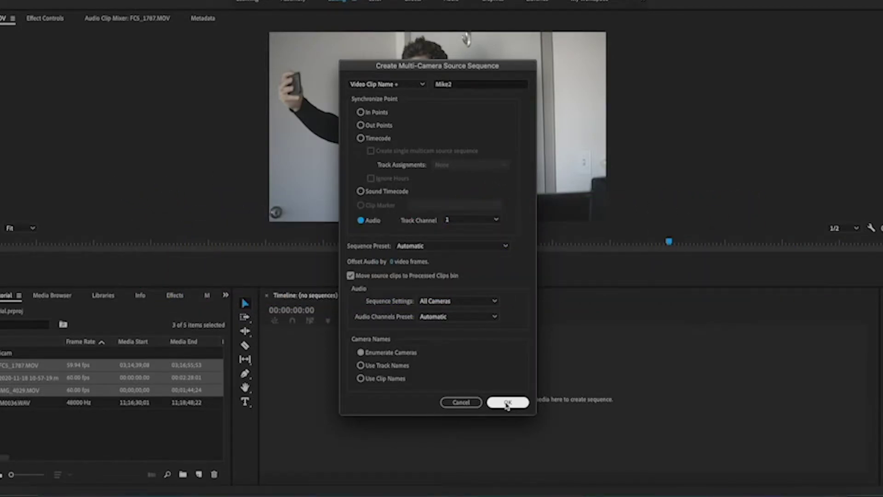
left_click(507, 402)
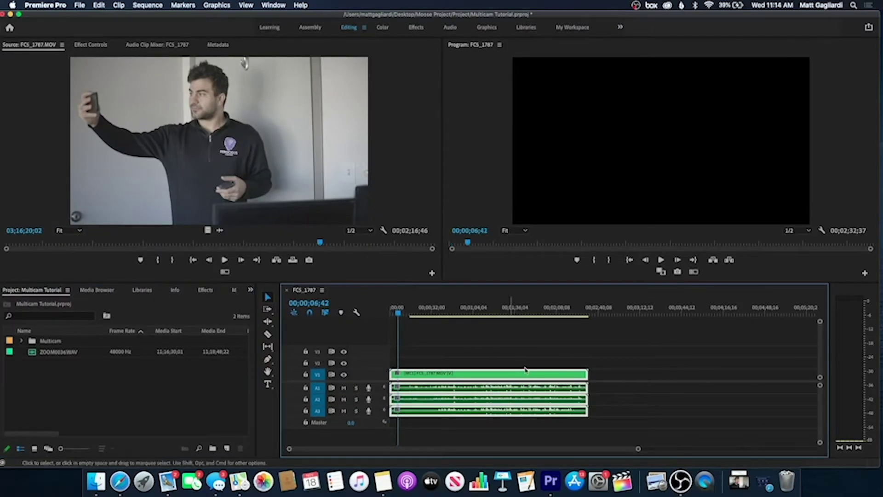
Step: Turn on multi-camera view in the Program monitor and add the Safe Margins button to its controls
left_click_drag(401, 314, 456, 314)
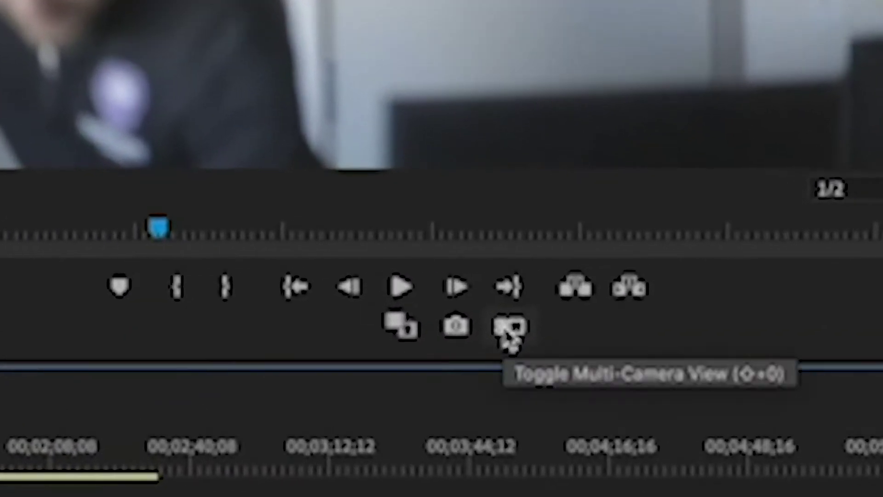
left_click(509, 327)
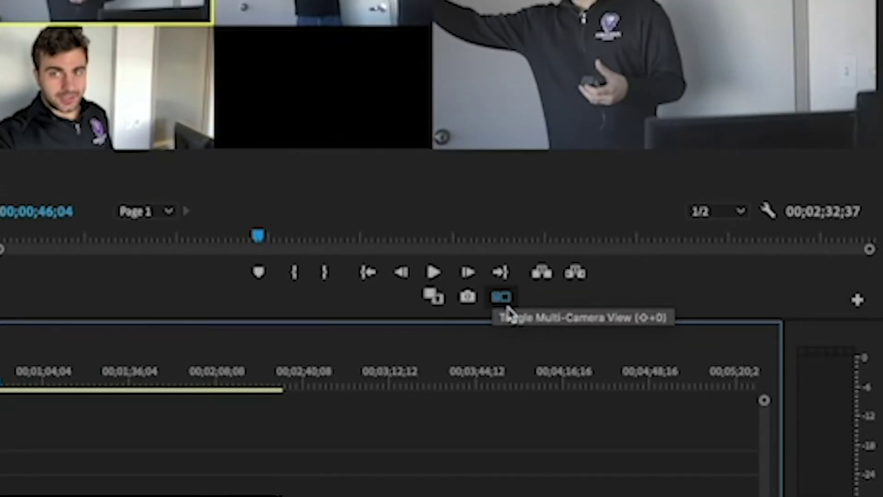
left_click(860, 302)
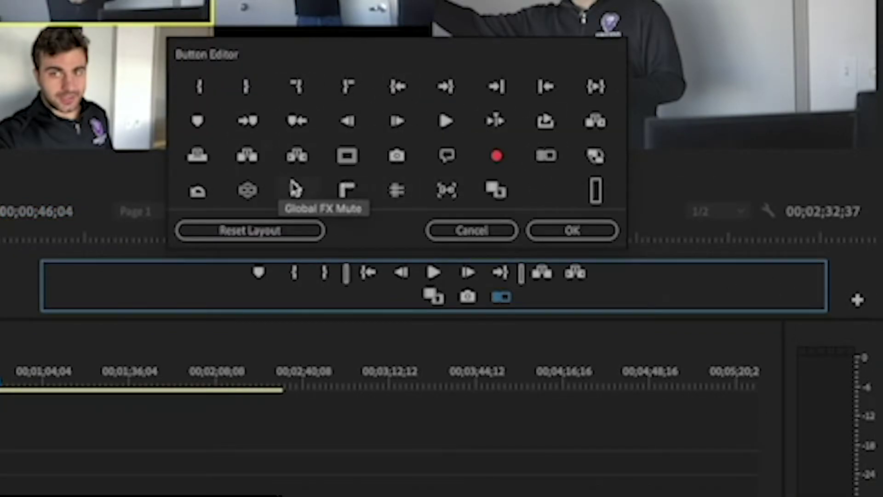
left_click_drag(349, 156, 386, 296)
left_click(529, 234)
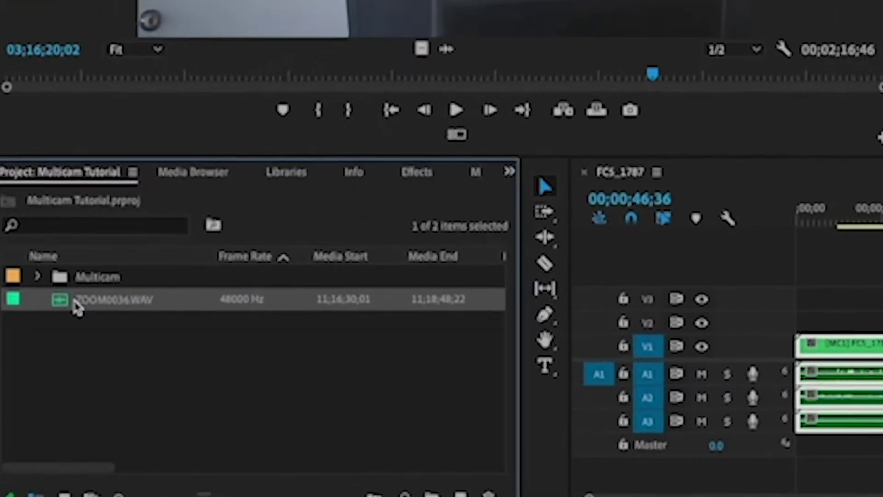
Step: Place ZOOM0036.WAV on a new A4 track and select it with the multicam clip
left_click_drag(40, 353, 273, 424)
left_click_drag(380, 364, 872, 405)
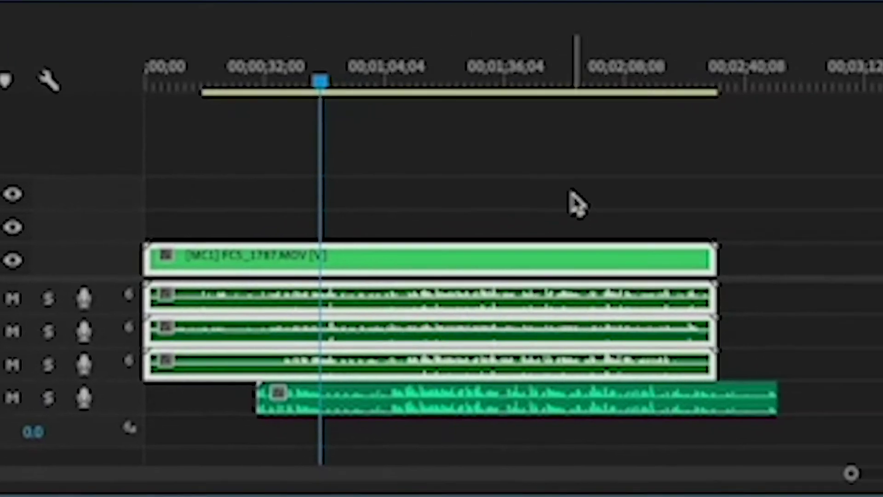
left_click_drag(712, 134, 522, 437)
left_click_drag(373, 464, 220, 467)
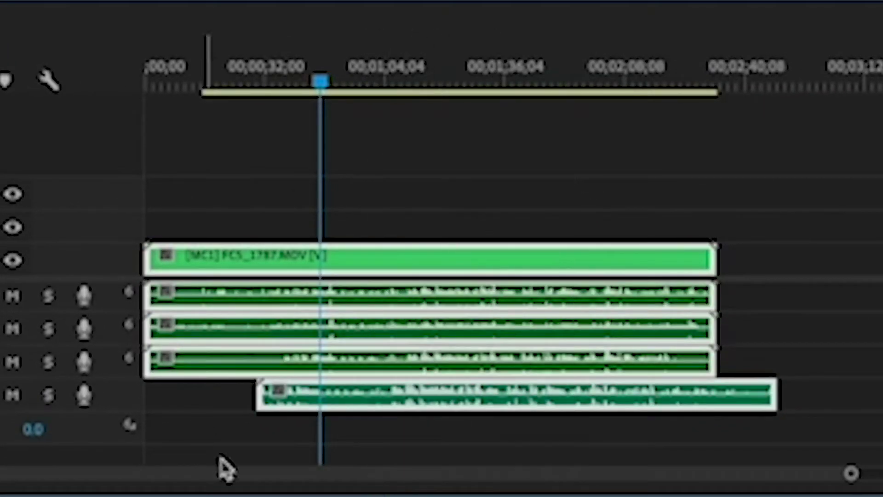
left_click(481, 407)
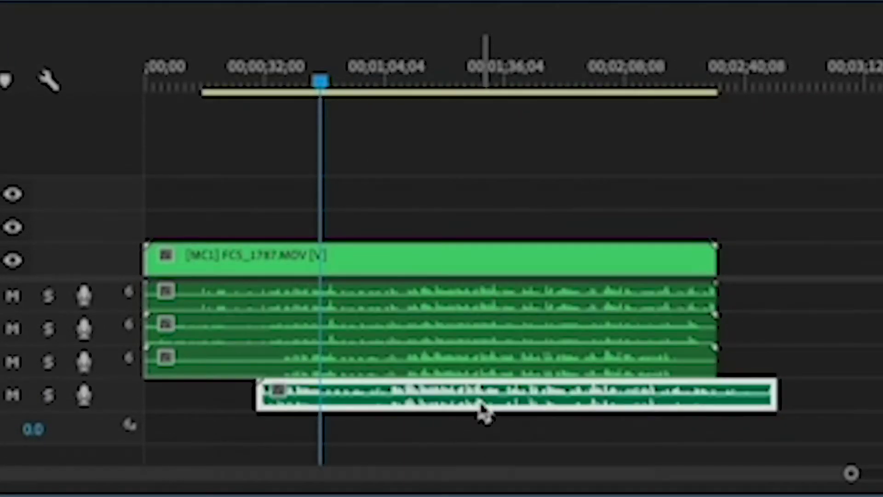
left_click(488, 366, "shift")
Step: Synchronize the two clips by Audio and trim the multicam clip's start to the lav audio
right_click(502, 335)
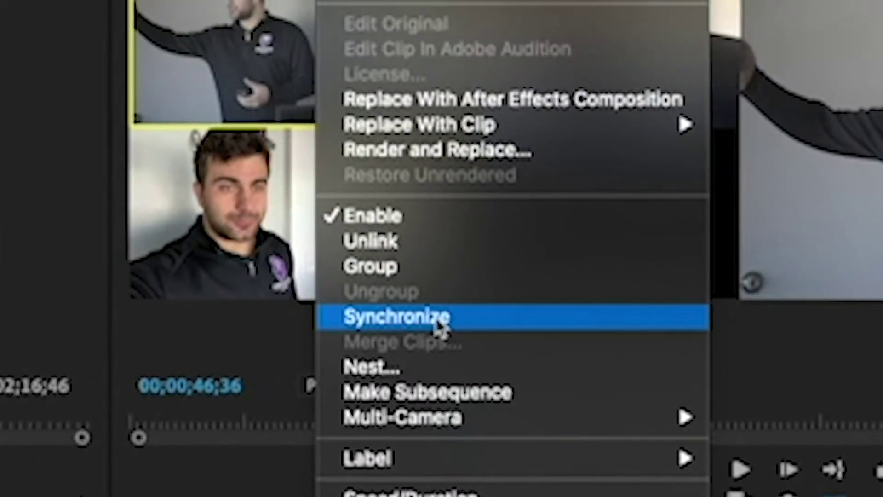
left_click(529, 0)
left_click(228, 278)
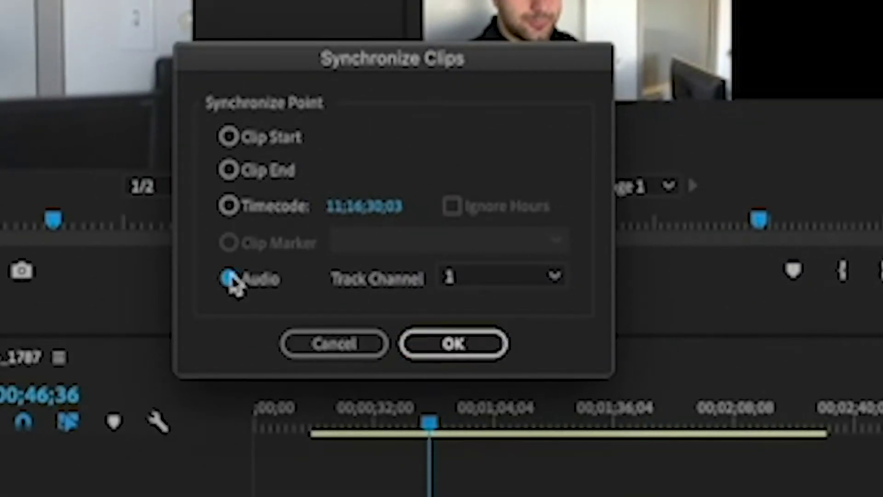
left_click(410, 332)
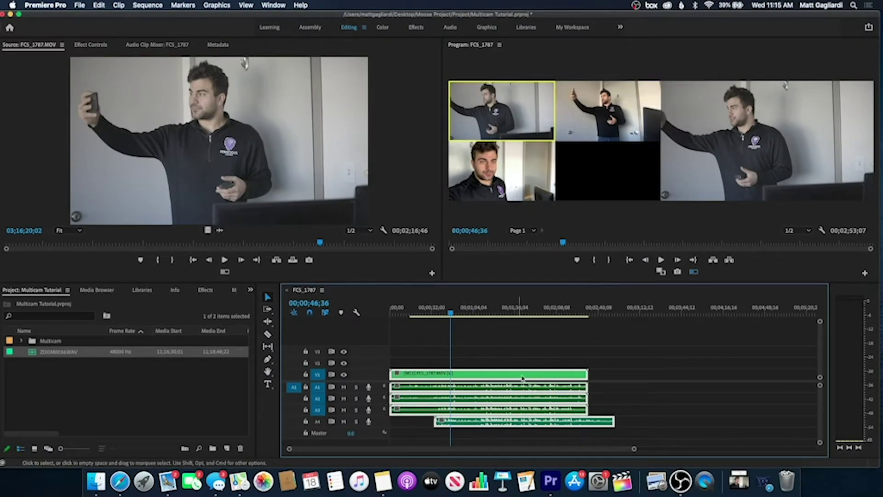
left_click(520, 348)
left_click_drag(393, 374, 434, 375)
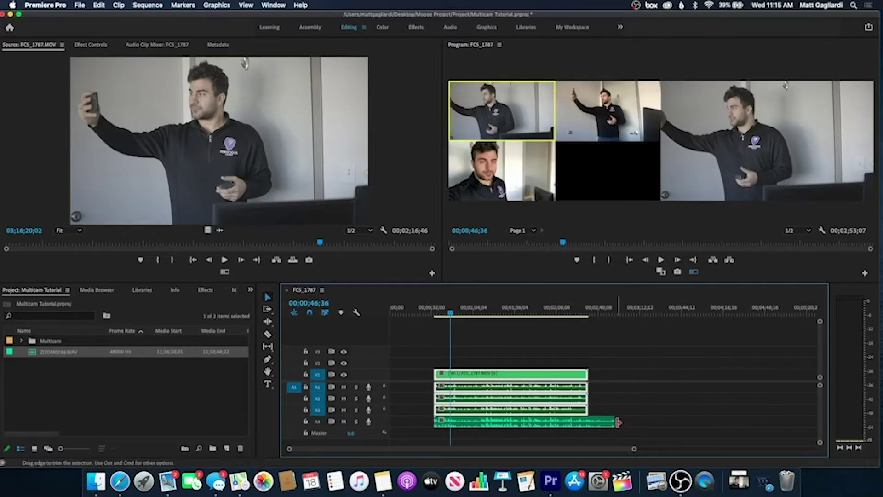
Step: Trim the lav audio's end, unlink the multicam video, and delete the camera audio on A1–A3
left_click_drag(615, 423, 587, 421)
left_click_drag(449, 312, 441, 312)
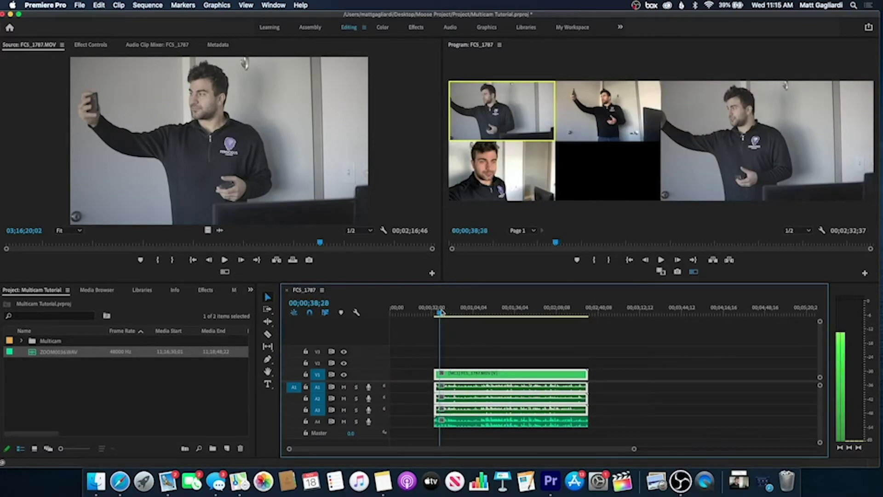
right_click(576, 392)
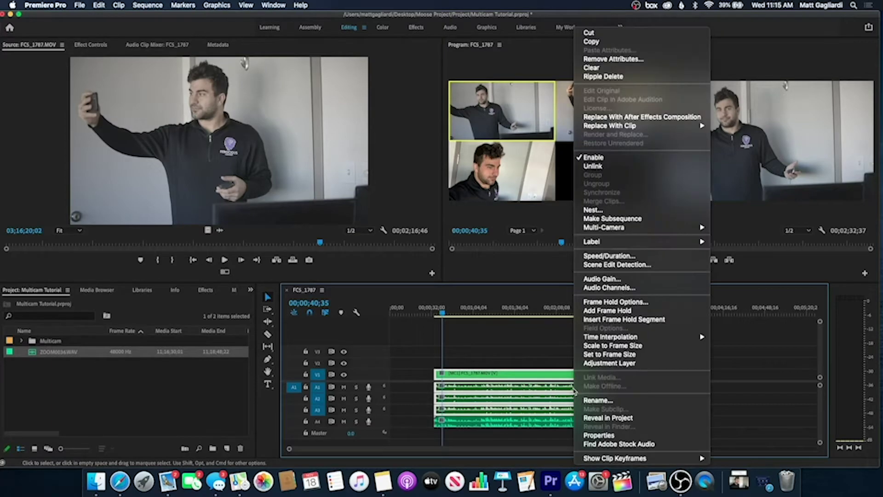
left_click(592, 166)
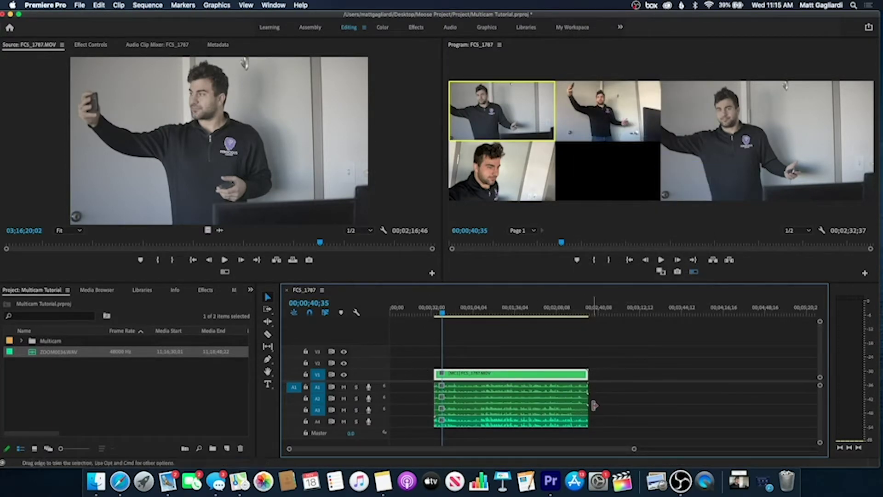
left_click_drag(603, 408, 489, 389)
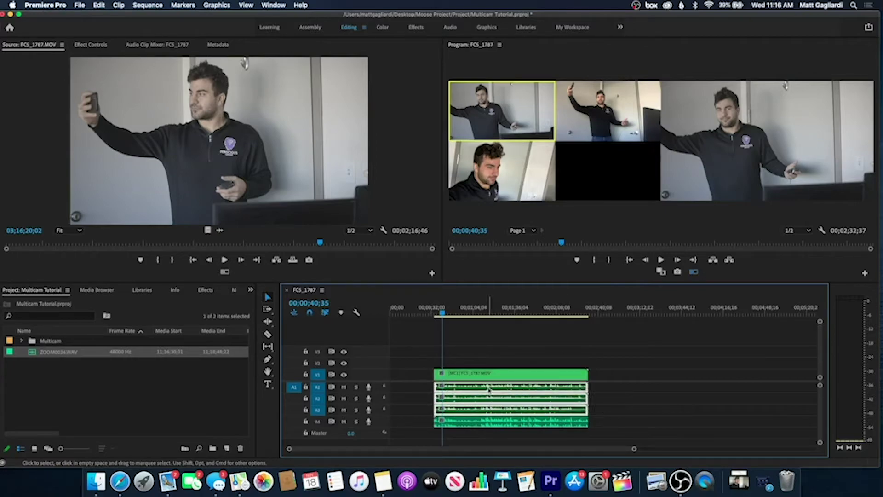
key("Delete")
Step: Move ZOOM0036.WAV up to A1 and link it with the multicam video
left_click_drag(458, 424, 458, 389)
left_click_drag(589, 408, 538, 370)
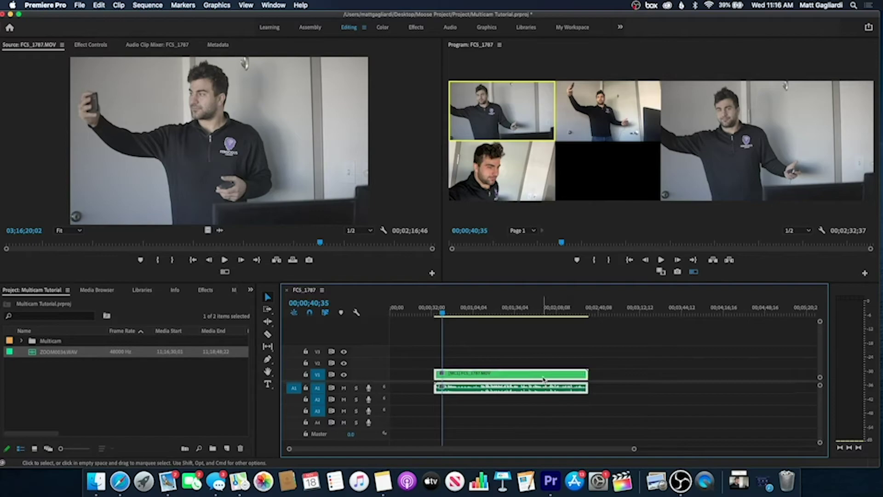
right_click(542, 381)
left_click(580, 183)
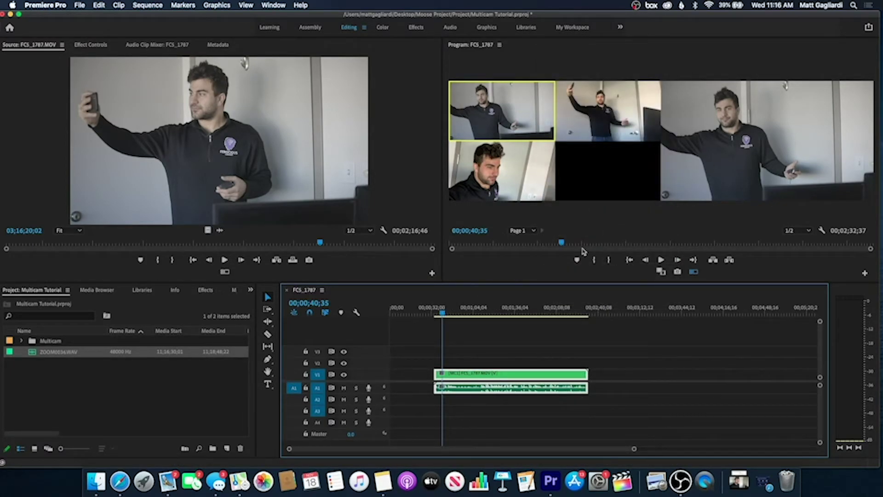
Step: Play the sequence briefly, stop it, and focus the Program monitor
key("space")
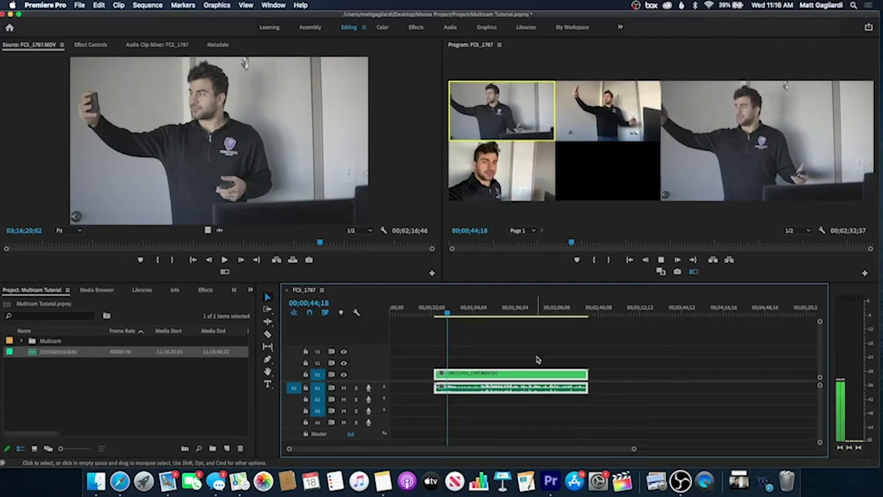
key("space")
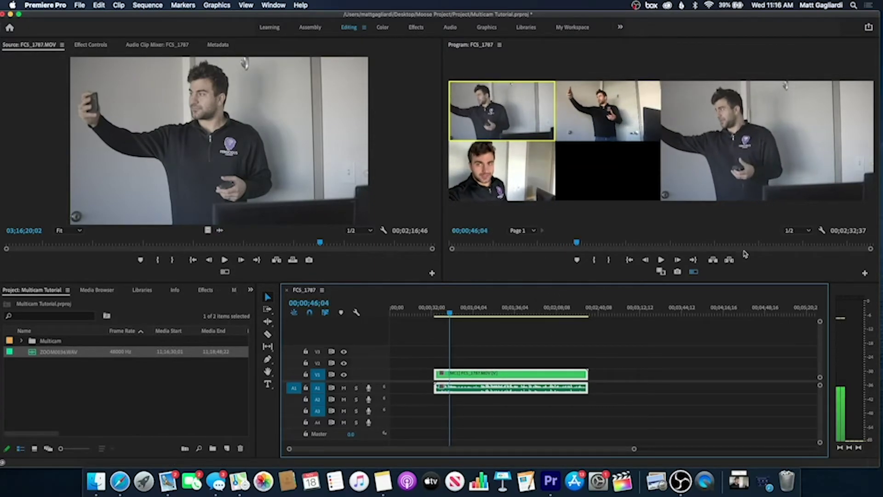
left_click(745, 253)
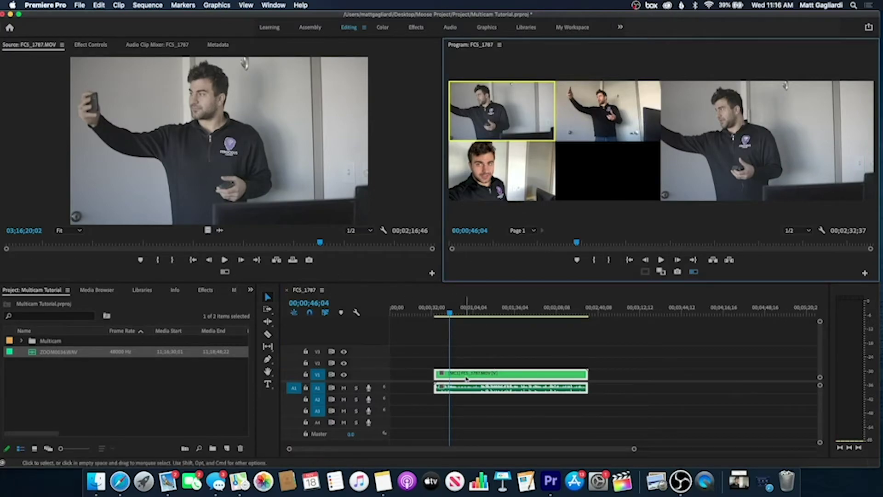
Step: Cycle through cameras 2 and 3, leave camera 1 active, and return the playhead near the clip start
key("2")
key("3")
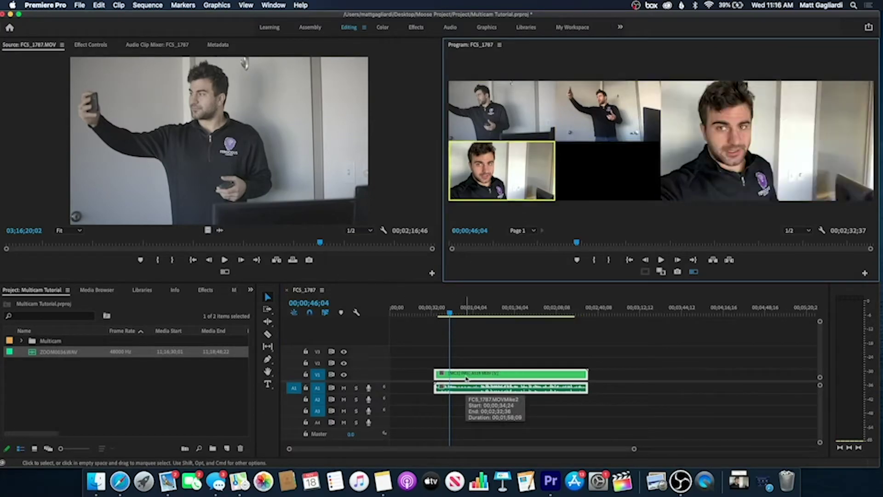
key("1")
key("2")
key("3")
key("1")
key("2")
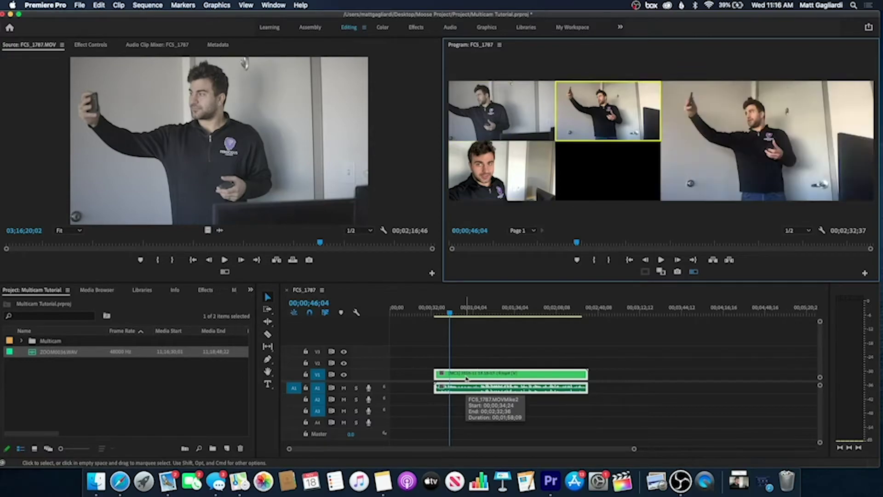
key("3")
key("1")
key("3")
key("1")
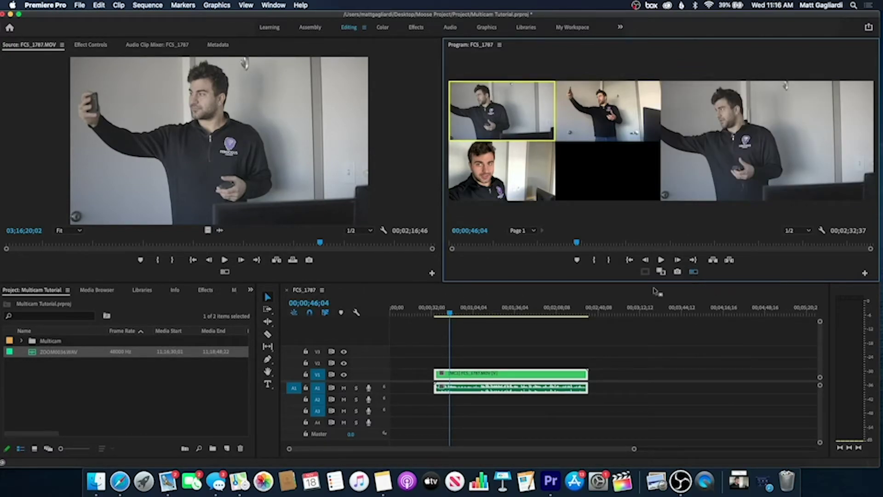
left_click(435, 313)
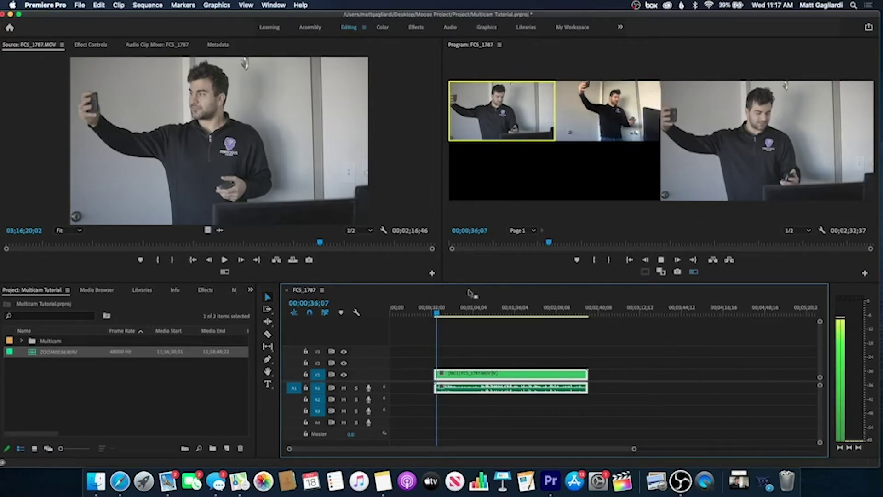
Step: From 00;00;39;32, cut live to cameras 2, 3, 2, then 3 using the number keys
left_click(441, 311)
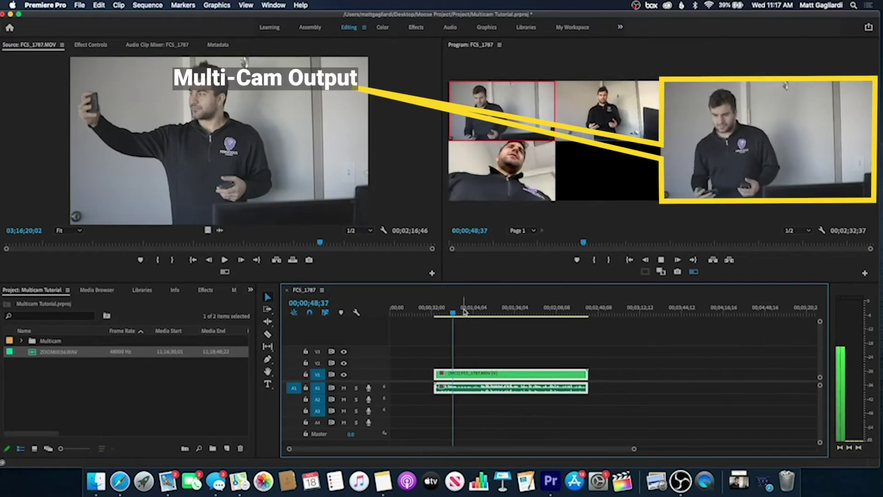
key("2")
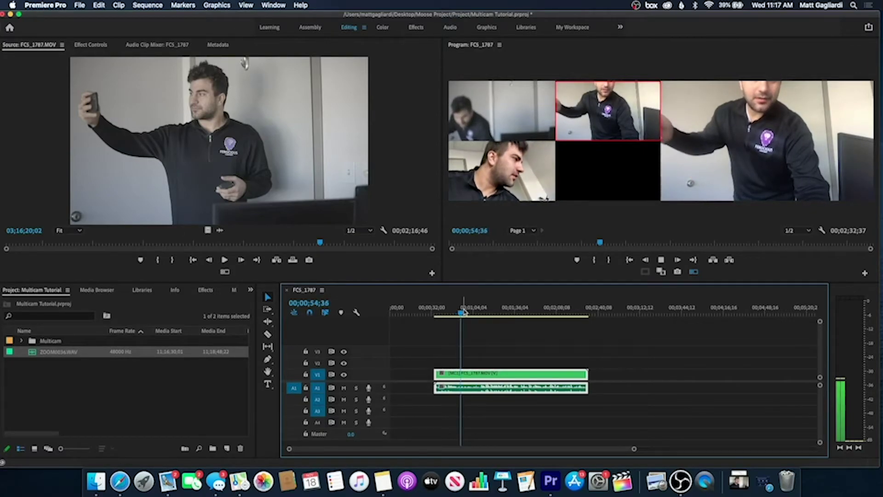
key("3")
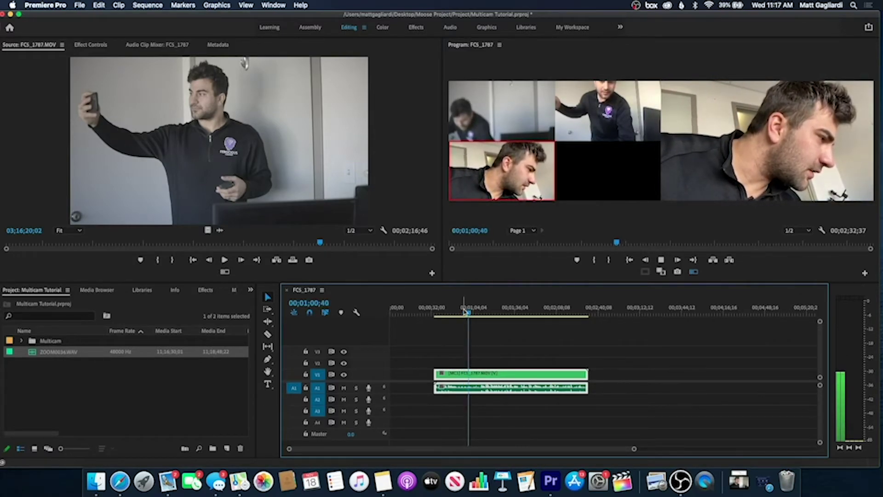
key("2")
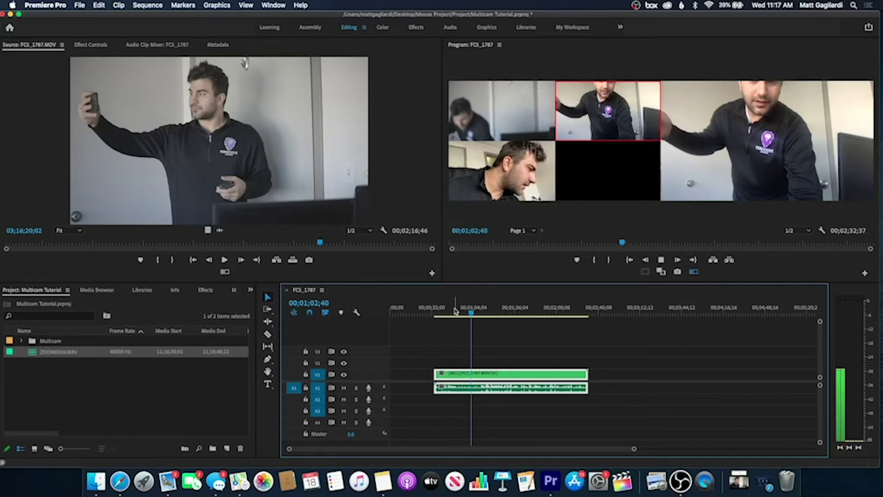
key("3")
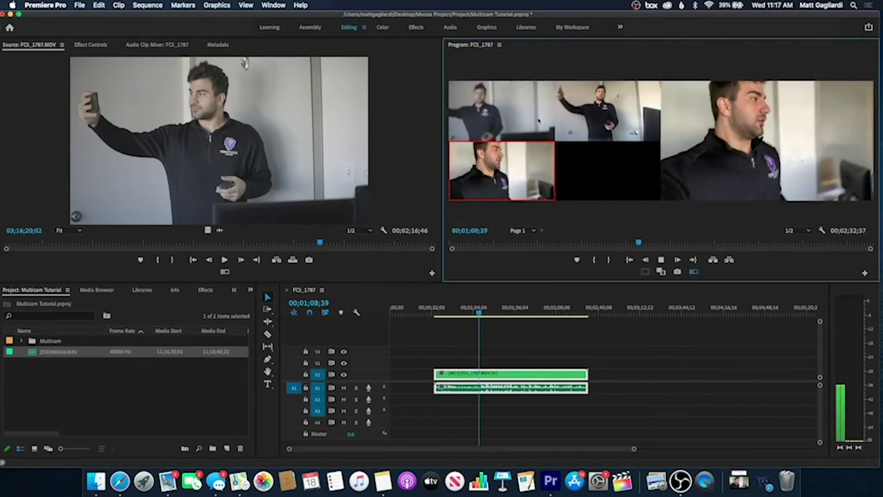
Step: Keep cutting live between angles 1, 3, 2, 3, 1, 3, 1, 3, 2, 3 in the multi-camera view
left_click(496, 116)
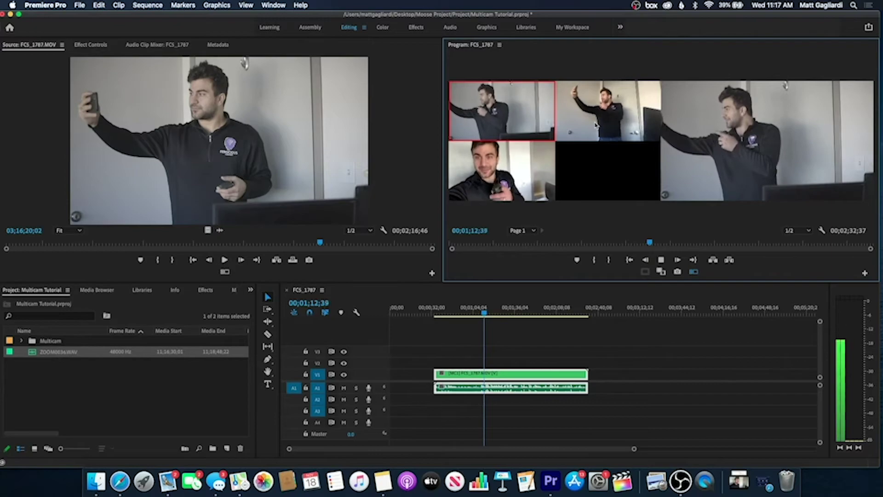
left_click(500, 174)
left_click(597, 115)
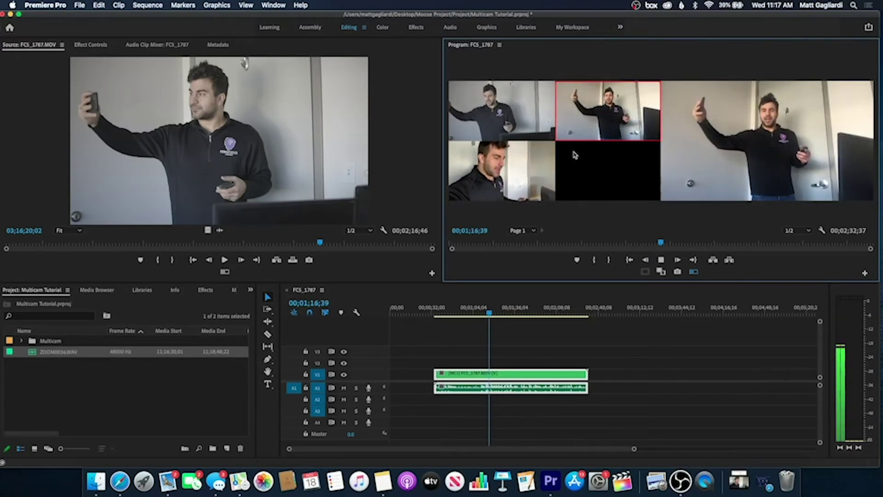
left_click(519, 166)
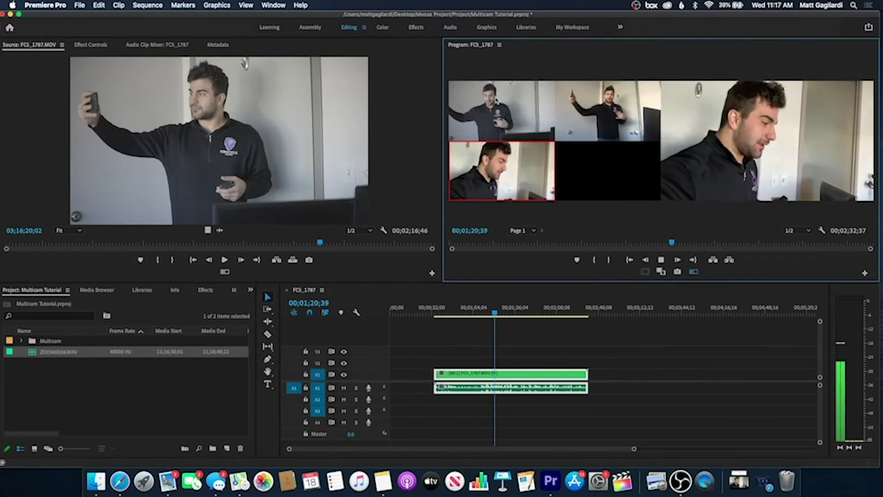
left_click(496, 100)
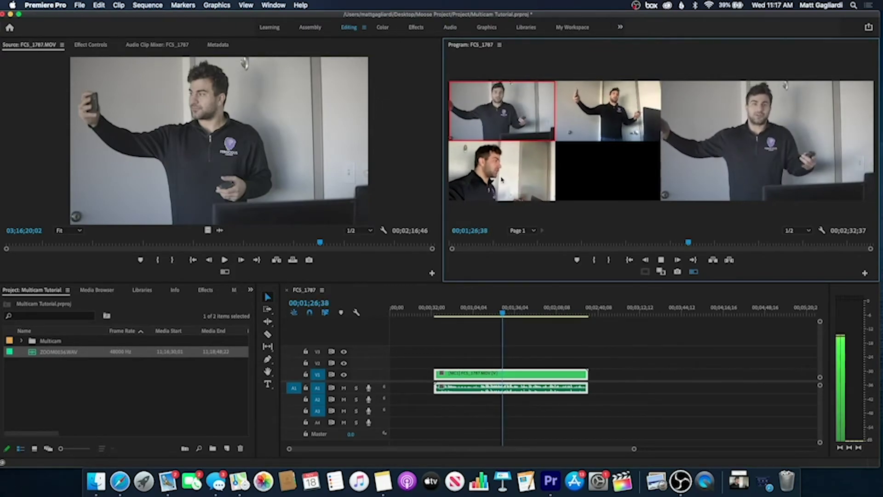
left_click(517, 172)
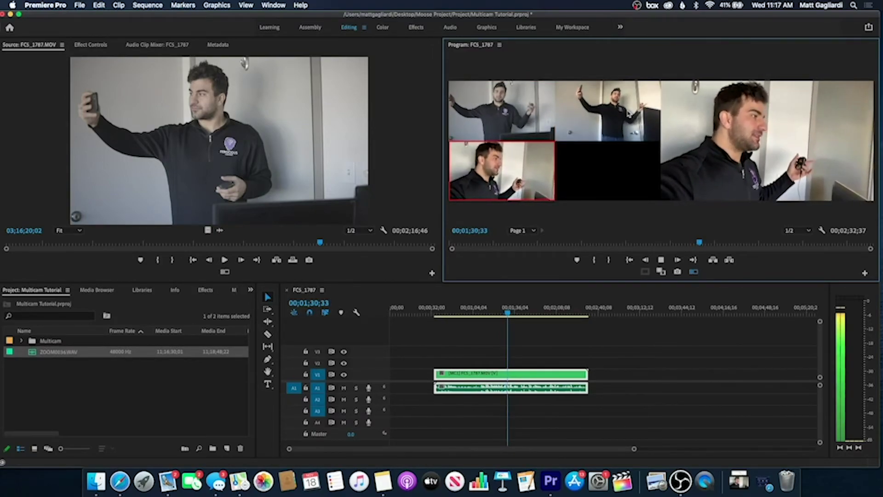
left_click(512, 114)
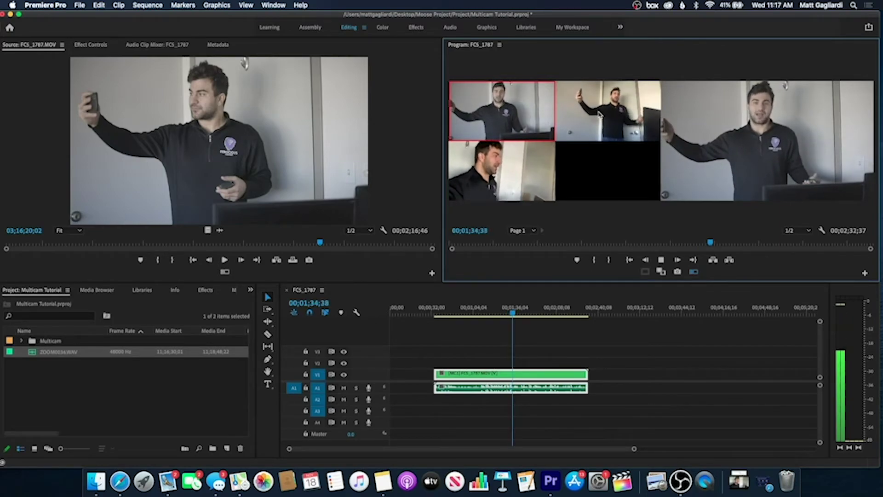
key("3")
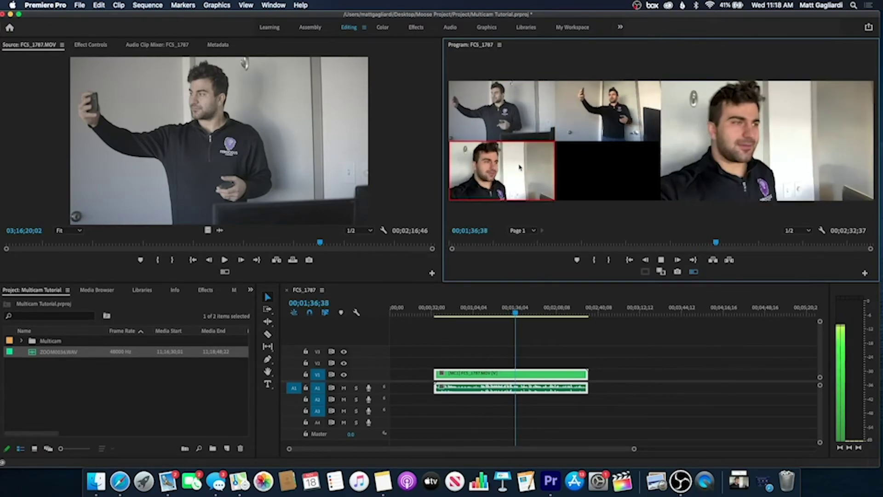
left_click(595, 115)
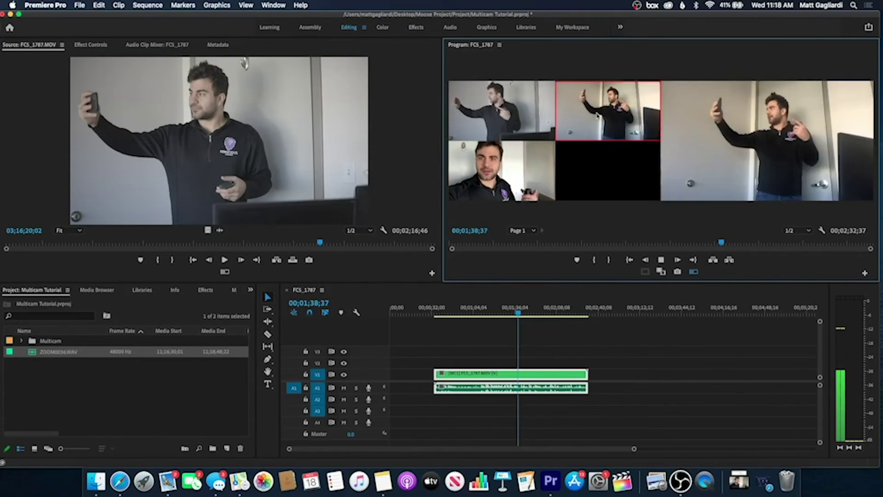
left_click(492, 192)
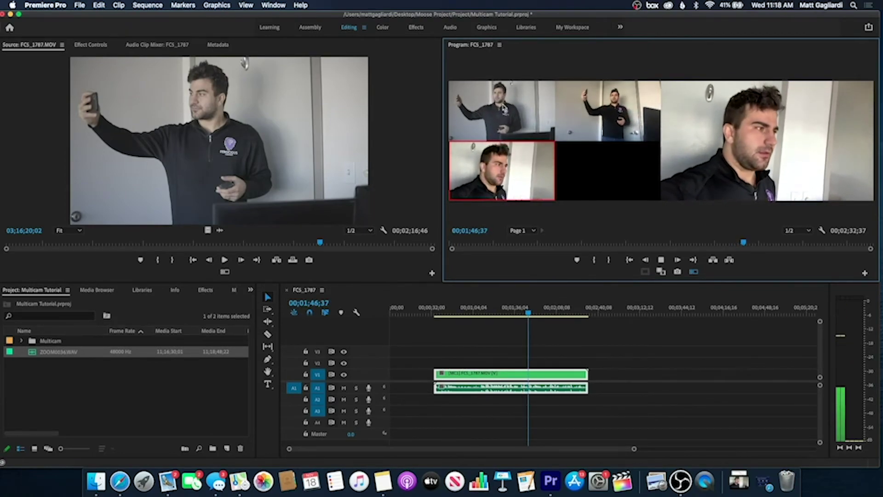
Step: Stop playback, return to 00;01;03;36, and switch that section to camera 1
left_click(660, 261)
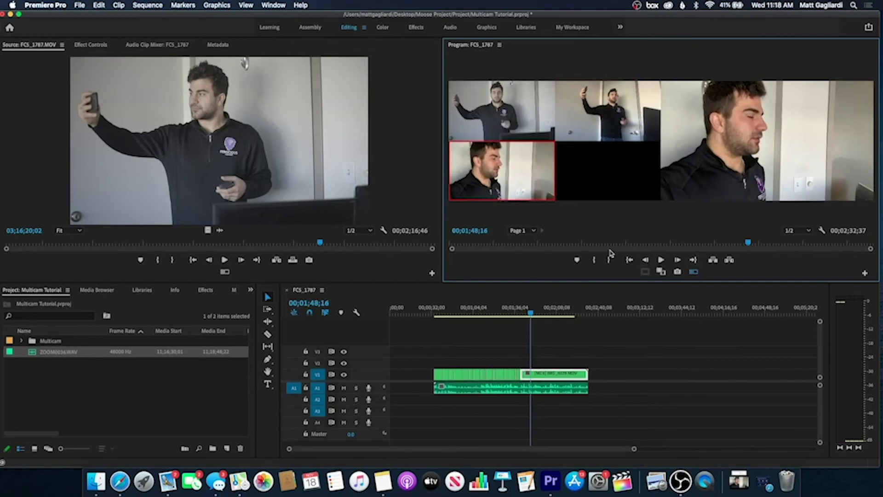
left_click_drag(510, 309, 472, 309)
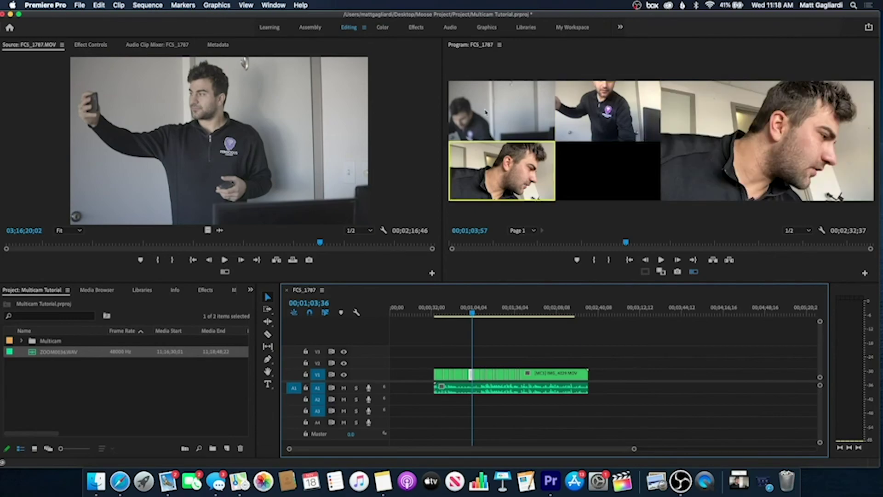
left_click(501, 110)
Step: Turn off multi-camera view and play the cut sequence from about 00;00;36 to 00;00;43;39
left_click(693, 272)
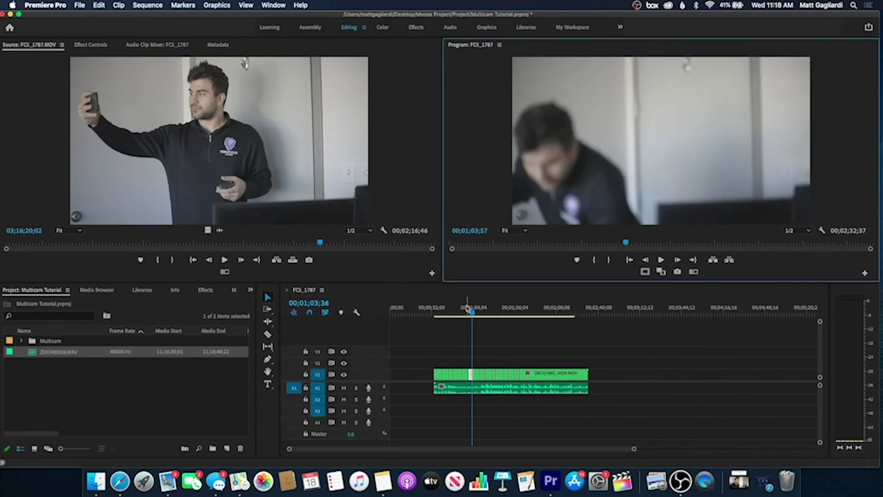
left_click(437, 307)
key("space")
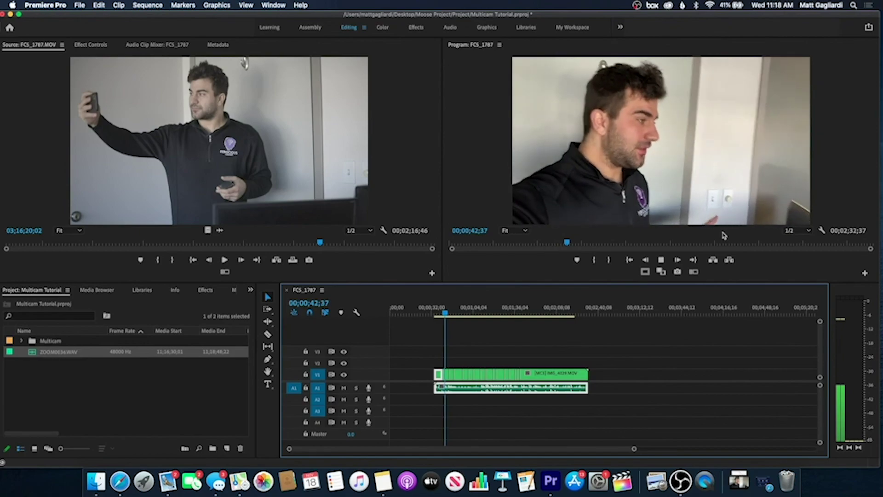
key("space")
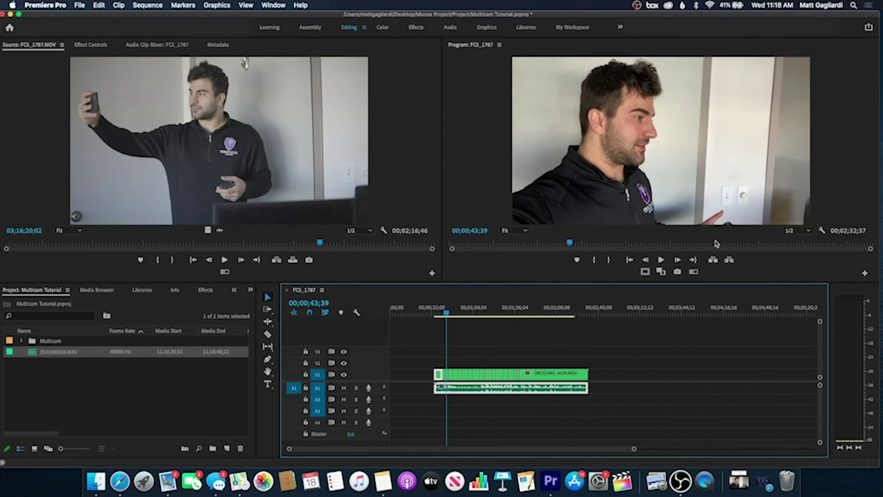